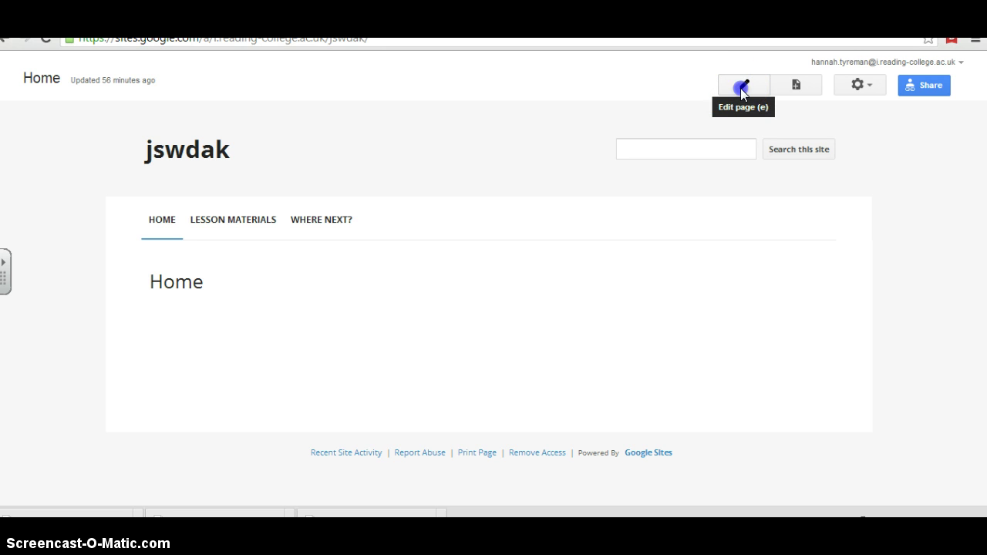
- Open the Home page for editing and choose the Student Calendar as a Google Calendar to insert
{"action": "left_click", "coordinate": [742, 90]}
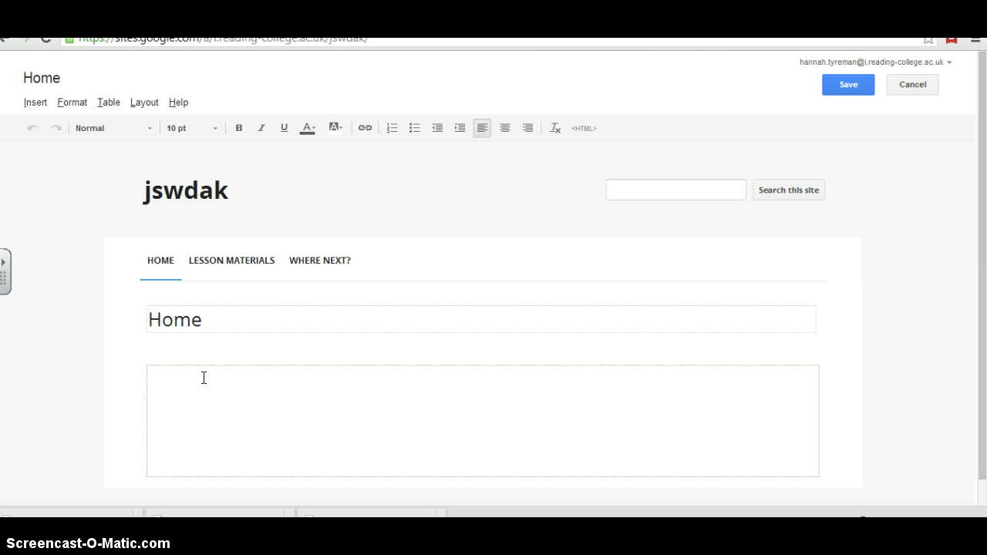
{"action": "left_click", "coordinate": [34, 103]}
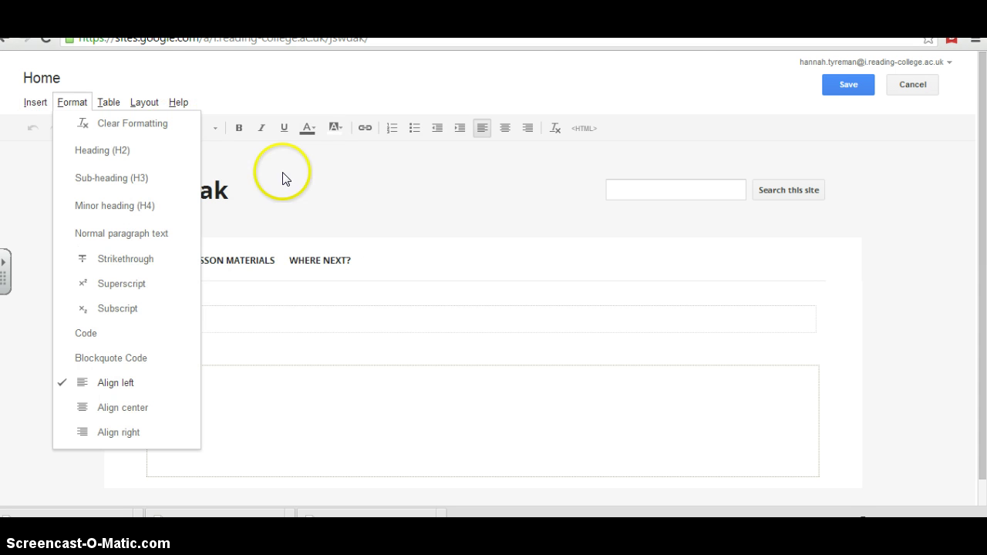
{"action": "left_click", "coordinate": [21, 126]}
{"action": "left_click", "coordinate": [31, 100]}
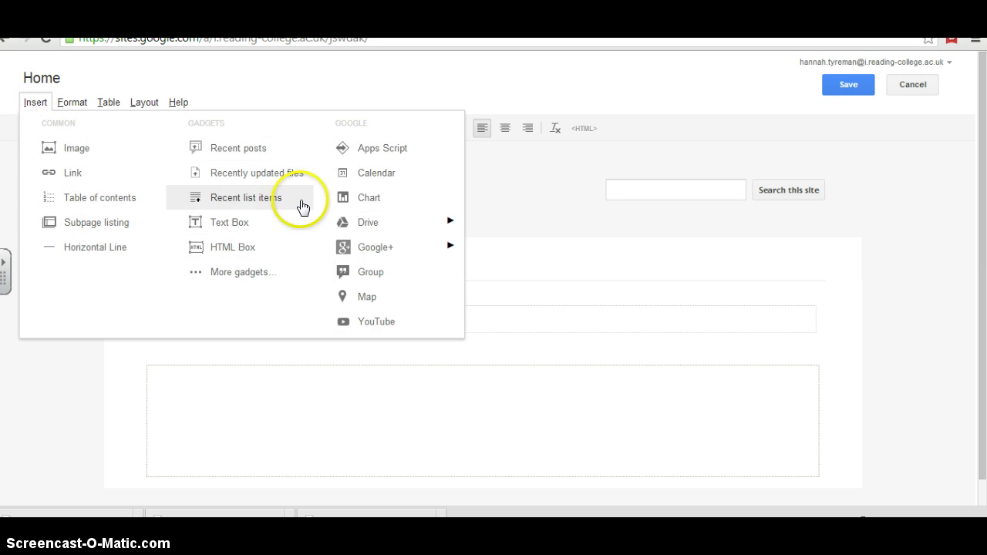
{"action": "left_click", "coordinate": [397, 178]}
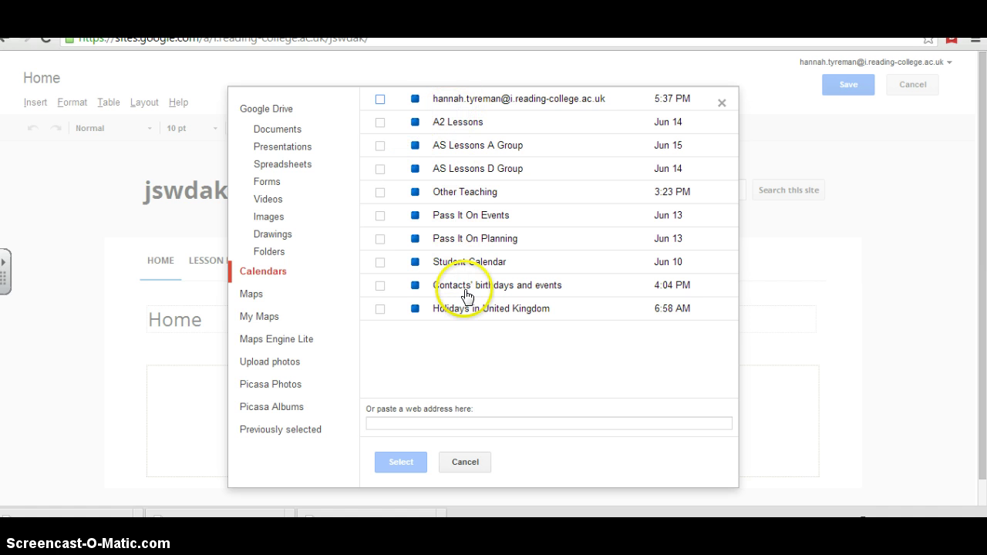
{"action": "left_click", "coordinate": [381, 264]}
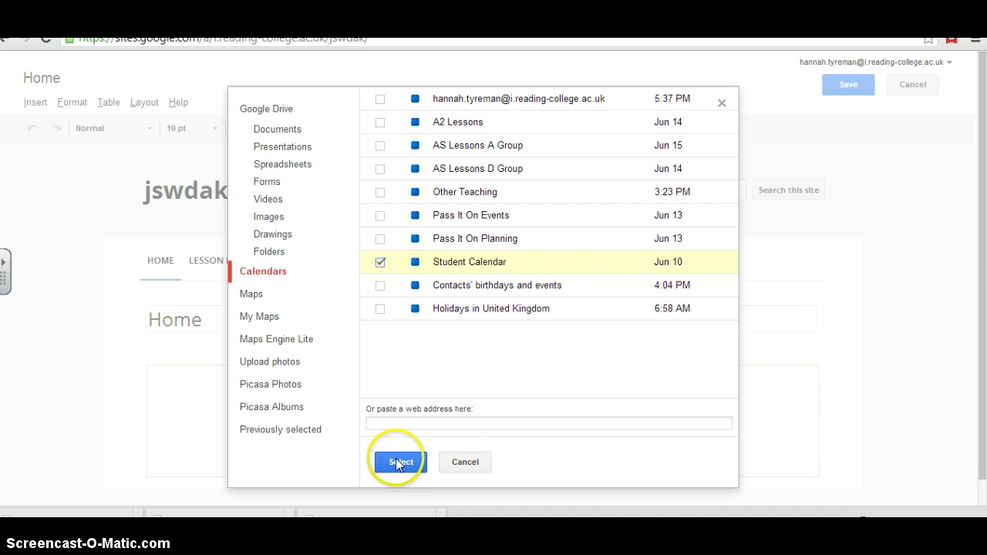
{"action": "left_click", "coordinate": [396, 462]}
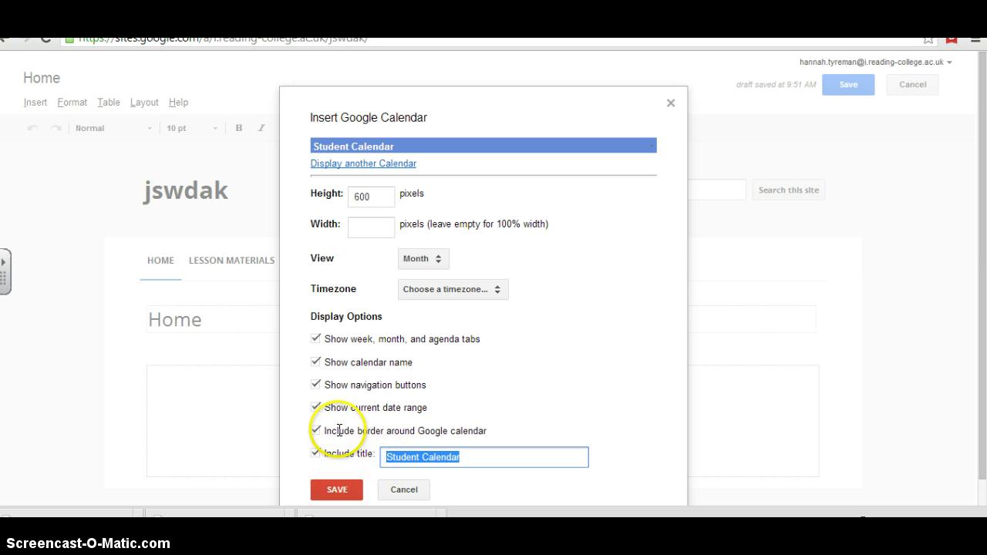
- Hide the calendar name and the week, month and agenda tabs, and set the calendar view to Week
{"action": "left_click", "coordinate": [315, 362]}
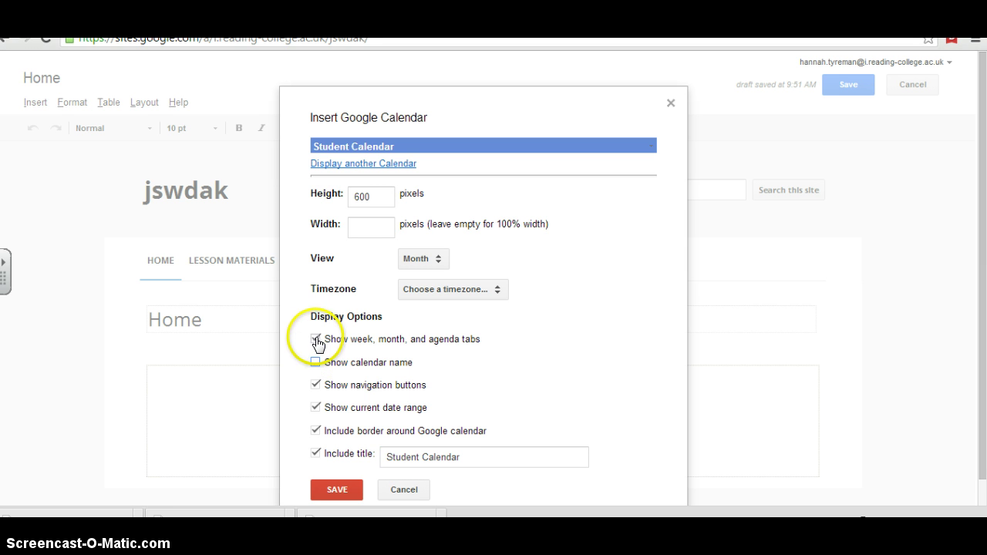
{"action": "left_click", "coordinate": [316, 340]}
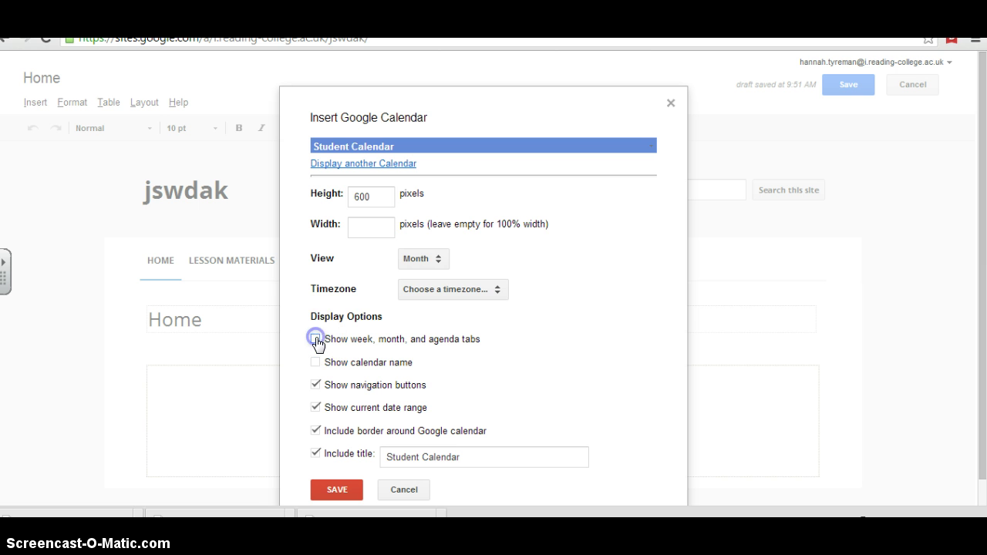
{"action": "left_click", "coordinate": [425, 262]}
{"action": "left_click", "coordinate": [439, 238]}
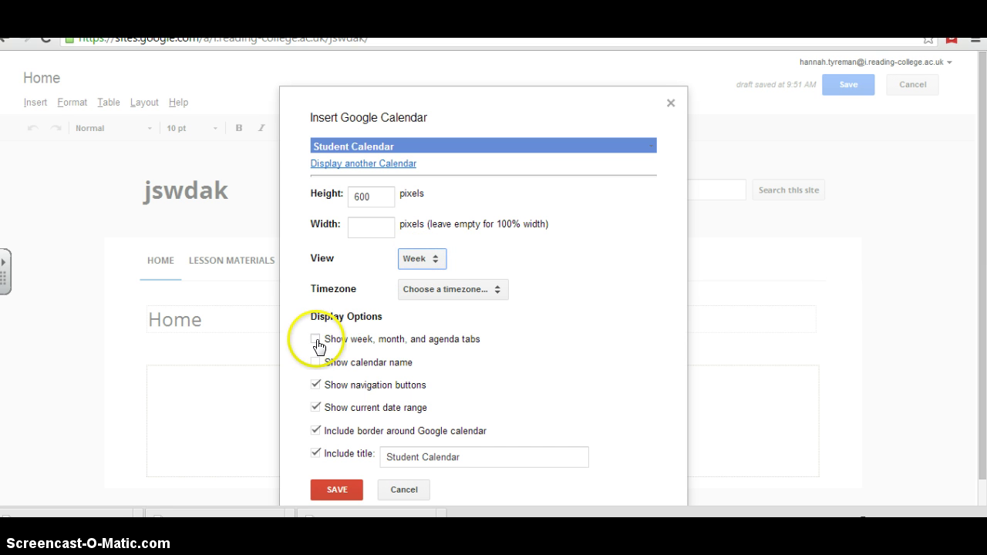
- Show the week, month and agenda tabs and calendar name again, set the view to Month and save the calendar gadget
{"action": "left_click", "coordinate": [316, 340]}
{"action": "left_click", "coordinate": [315, 362]}
{"action": "left_click", "coordinate": [421, 259]}
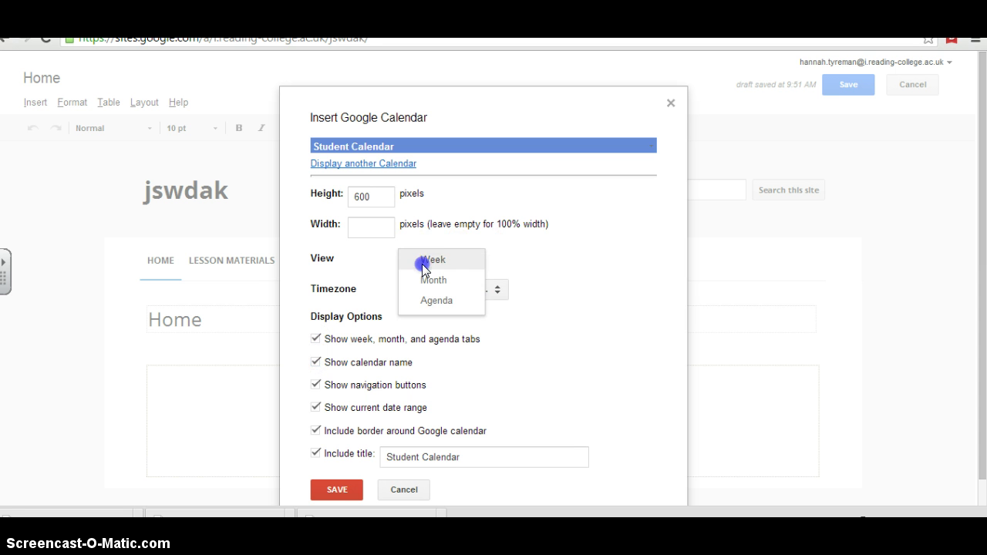
{"action": "left_click", "coordinate": [454, 283]}
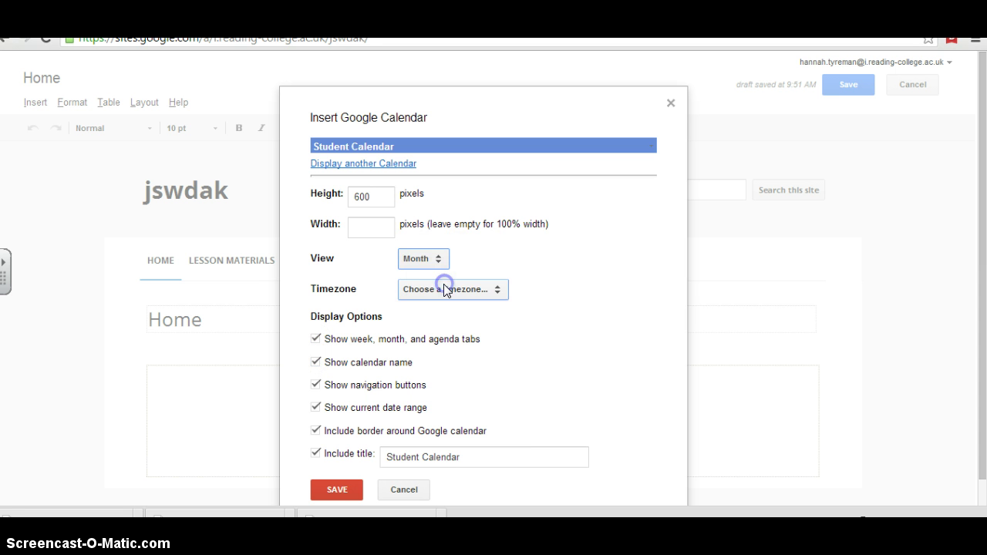
{"action": "left_click", "coordinate": [337, 489]}
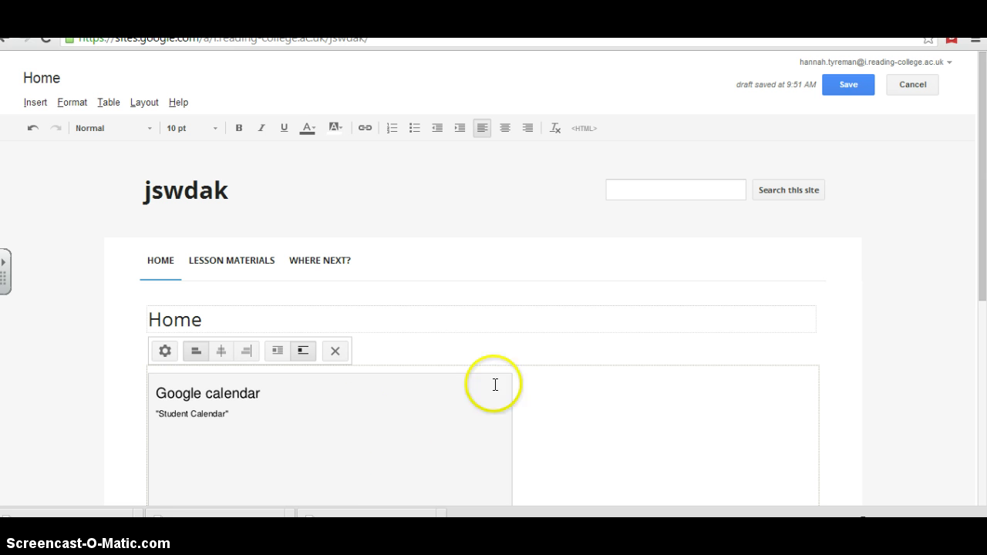
- Try centre and right alignment for the calendar block on the page, and return it to left alignment
{"action": "left_click_drag", "start_coordinate": [986, 158], "coordinate": [985, 243]}
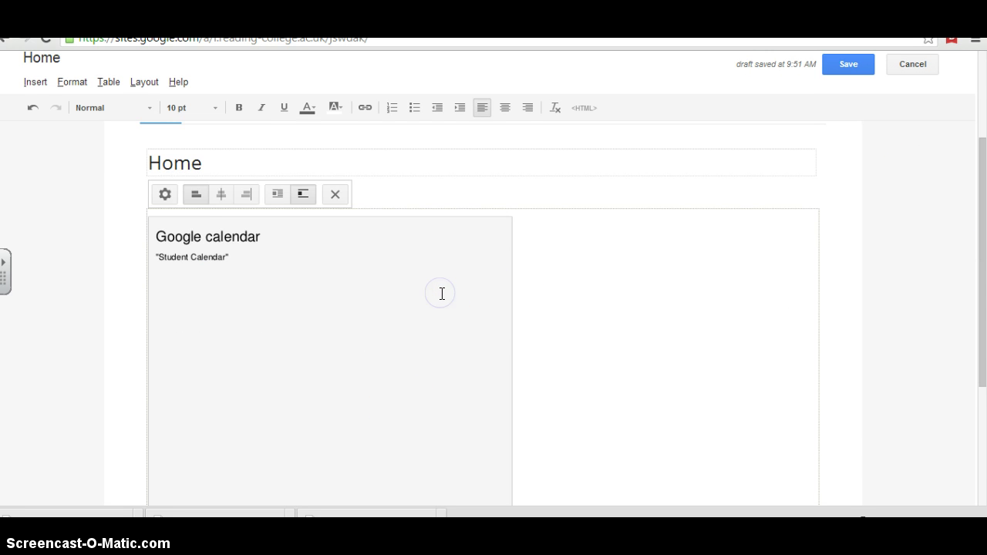
{"action": "left_click", "coordinate": [220, 197]}
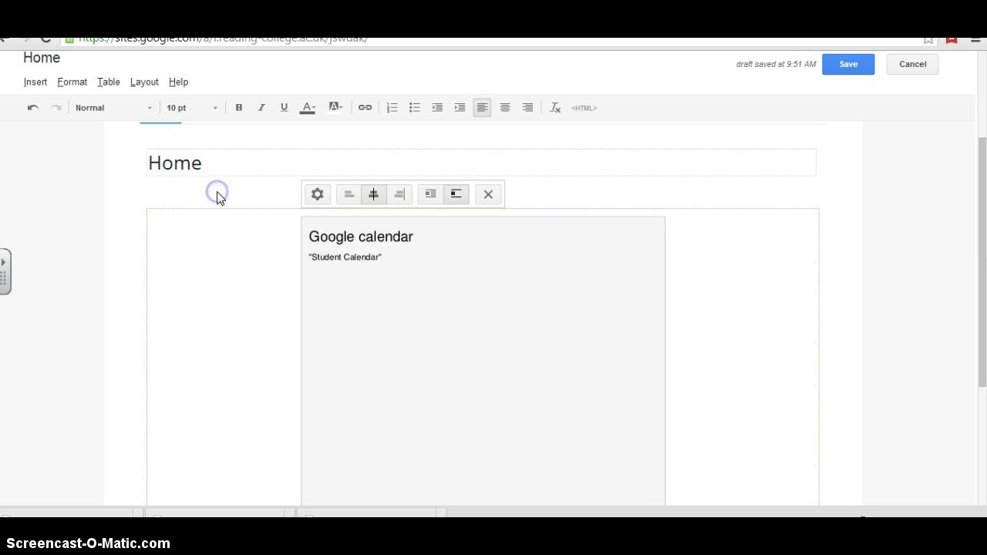
{"action": "left_click", "coordinate": [409, 198]}
{"action": "left_click", "coordinate": [501, 194]}
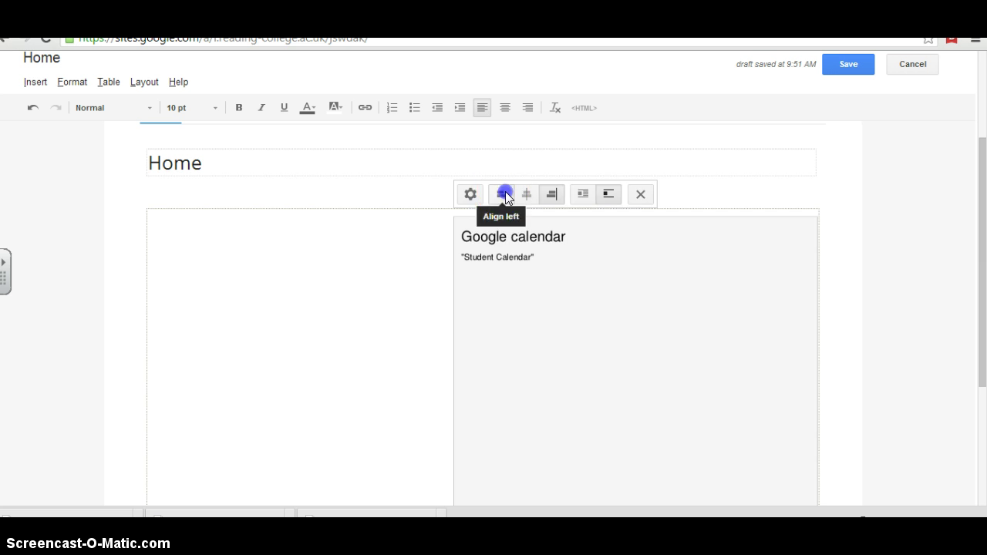
- Review and save the Student Calendar's properties, save the Home page, and look over the embedded calendar
{"action": "left_click", "coordinate": [165, 194]}
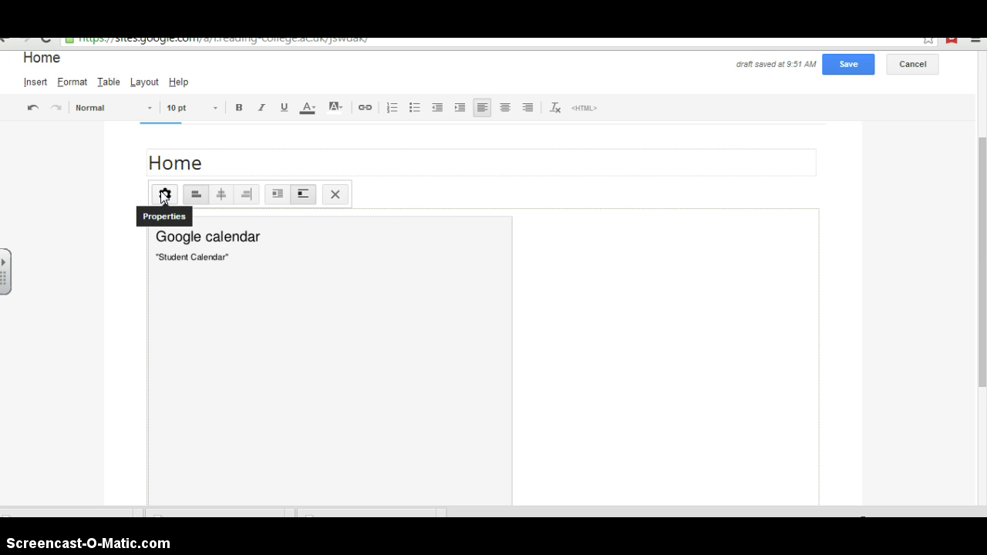
{"action": "left_click", "coordinate": [164, 195]}
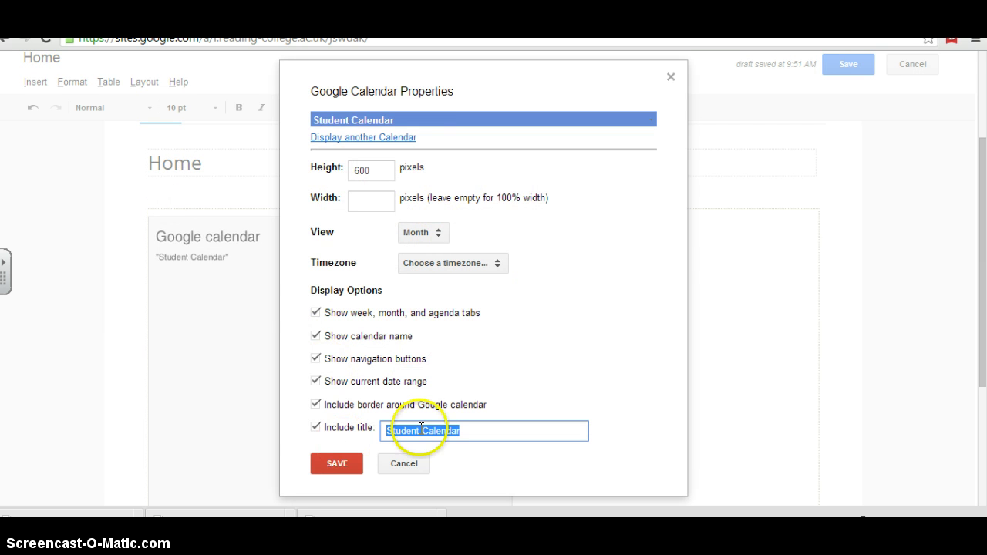
{"action": "left_click", "coordinate": [328, 462]}
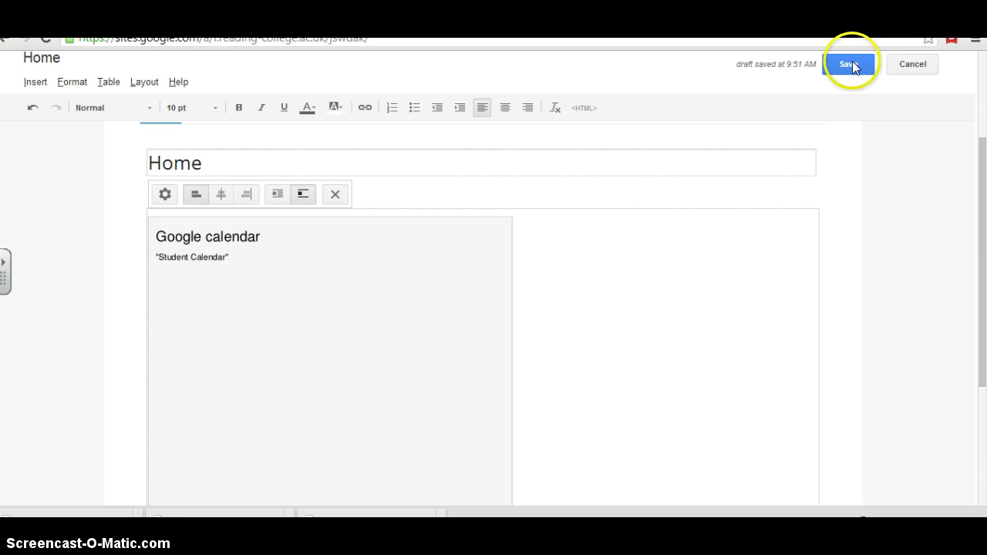
{"action": "left_click", "coordinate": [850, 64]}
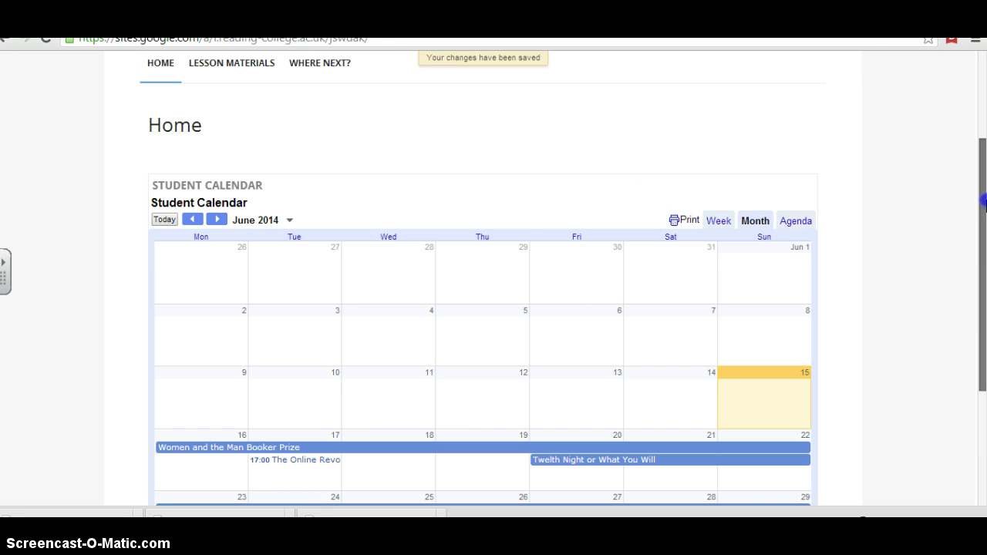
{"action": "left_click_drag", "start_coordinate": [984, 202], "coordinate": [984, 322]}
{"action": "left_click_drag", "start_coordinate": [983, 356], "coordinate": [981, 87]}
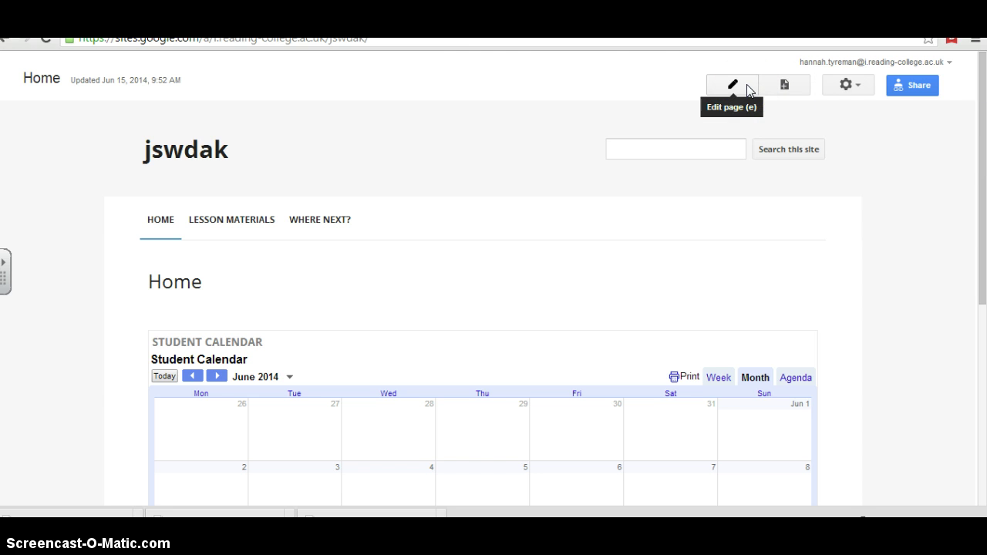
- Switch to Google Calendar by launching it from Google Drive
{"action": "left_click", "coordinate": [324, 19]}
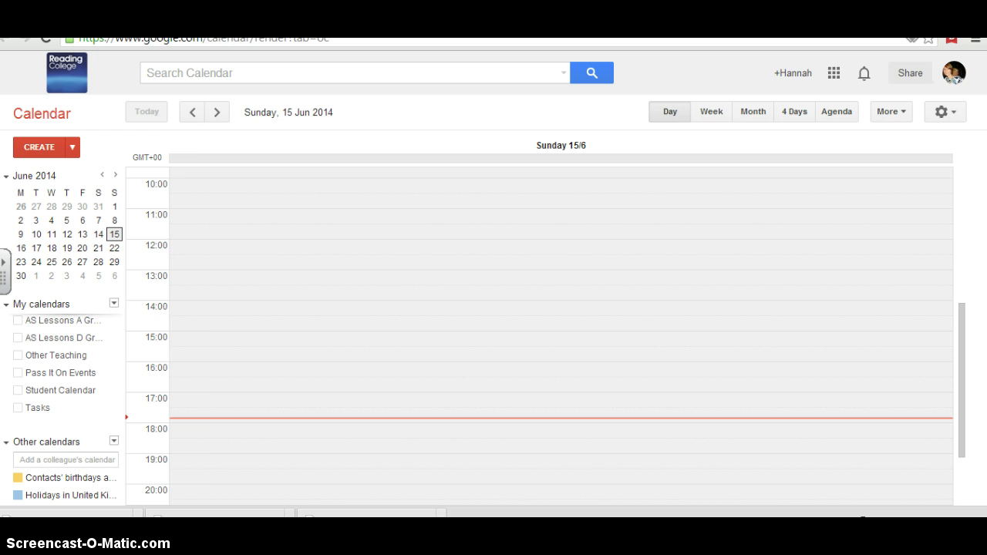
{"action": "left_click", "coordinate": [431, 19]}
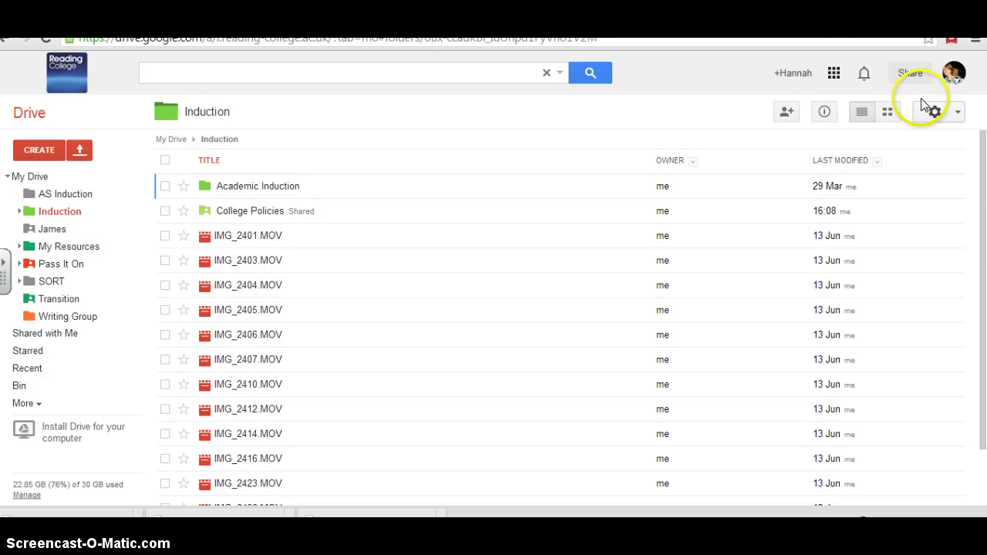
{"action": "left_click", "coordinate": [834, 77]}
{"action": "left_click", "coordinate": [849, 219]}
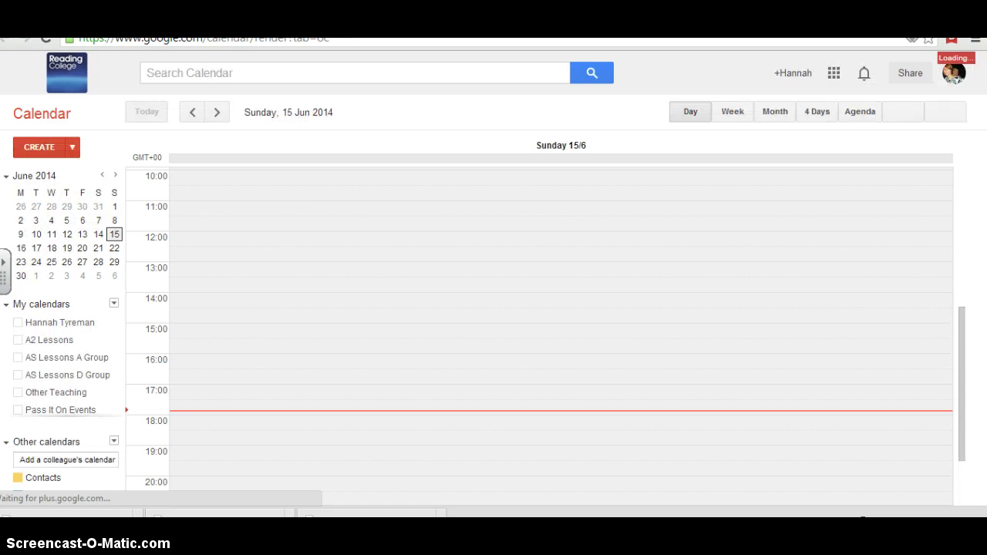
{"action": "left_click", "coordinate": [17, 322]}
{"action": "mouse_move", "coordinate": [120, 330]}
{"action": "left_mouse_down"}
{"action": "mouse_move", "coordinate": [115, 390]}
{"action": "mouse_move", "coordinate": [118, 316]}
{"action": "left_mouse_up"}
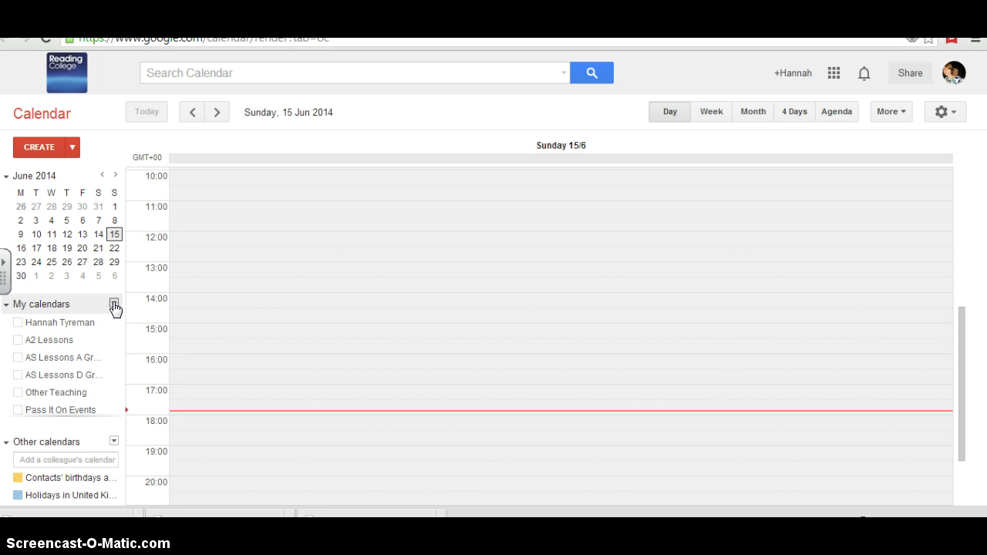
- Start creating a new calendar under My calendars and go to its name field
{"action": "left_click", "coordinate": [114, 307]}
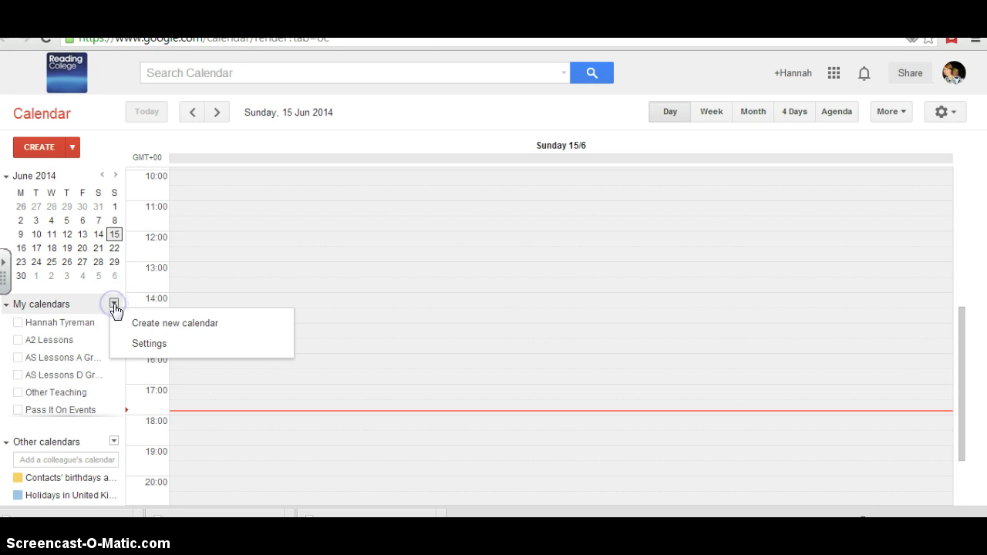
{"action": "left_click", "coordinate": [152, 323]}
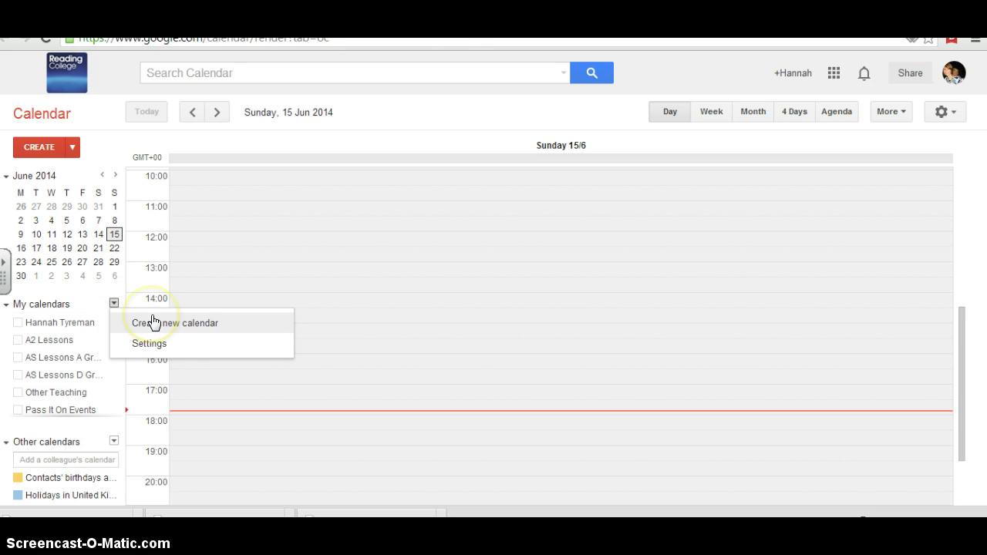
{"action": "left_click", "coordinate": [153, 322]}
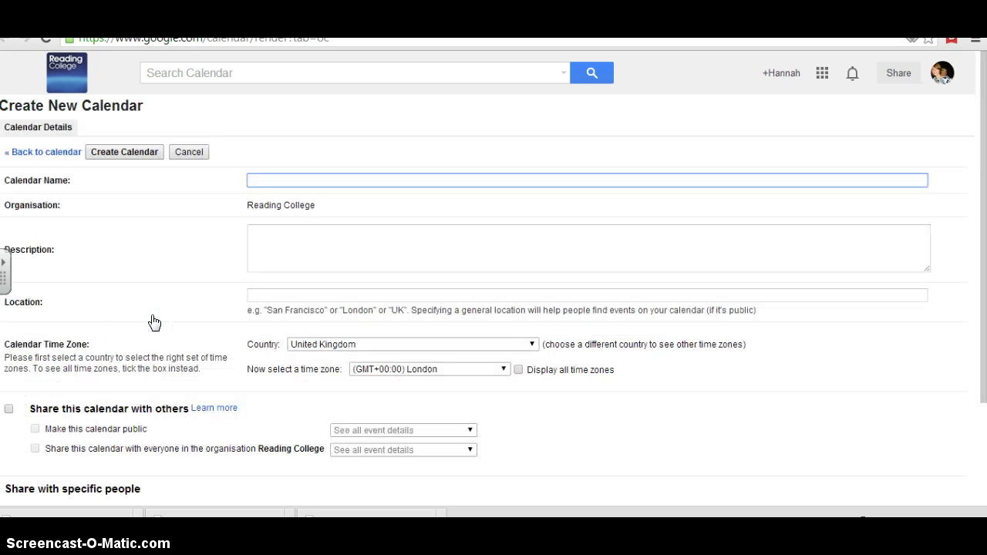
{"action": "left_click", "coordinate": [266, 178]}
{"action": "left_click", "coordinate": [782, 187]}
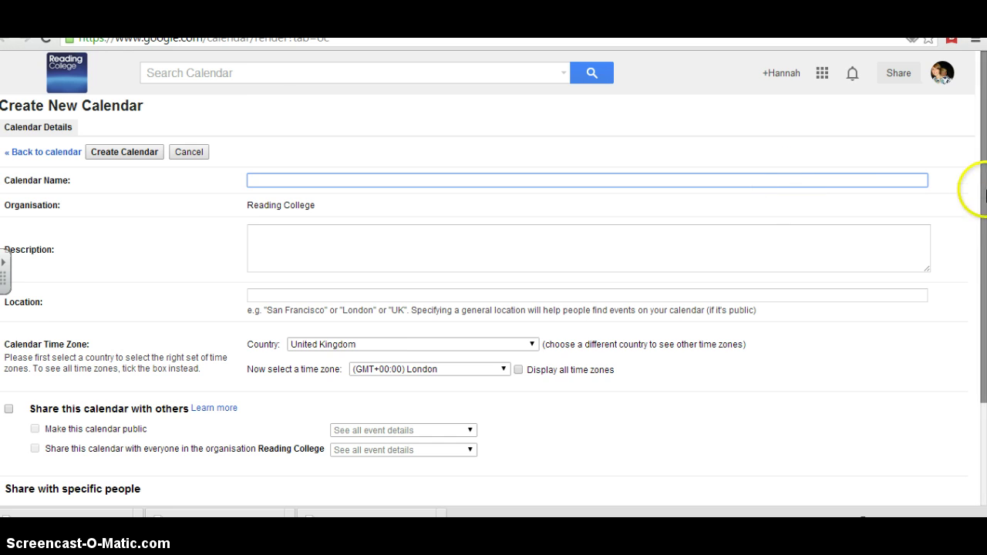
- Share the new calendar with everyone in Reading College and make it public with the See all event details permission
{"action": "left_click_drag", "start_coordinate": [976, 192], "coordinate": [983, 288]}
{"action": "left_click", "coordinate": [148, 326]}
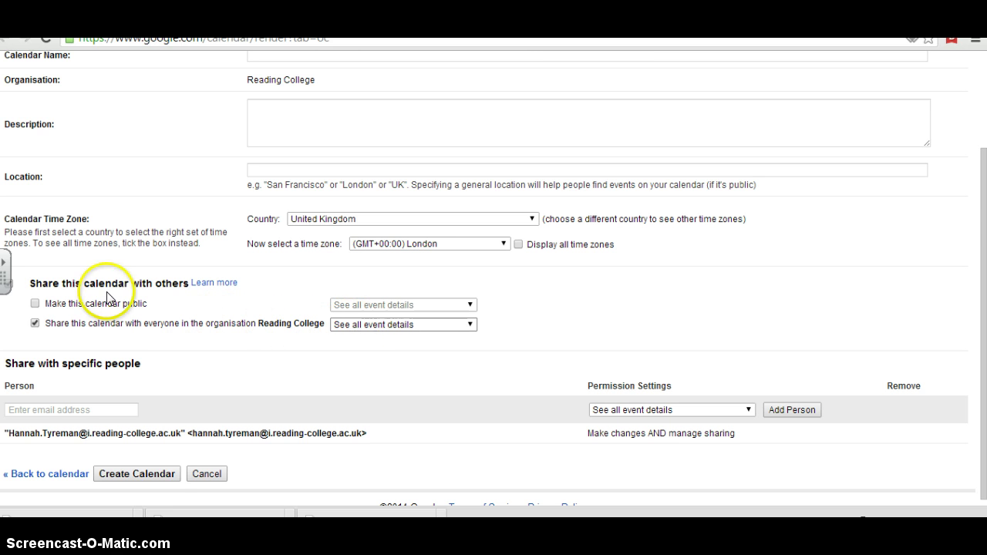
{"action": "left_click", "coordinate": [34, 304]}
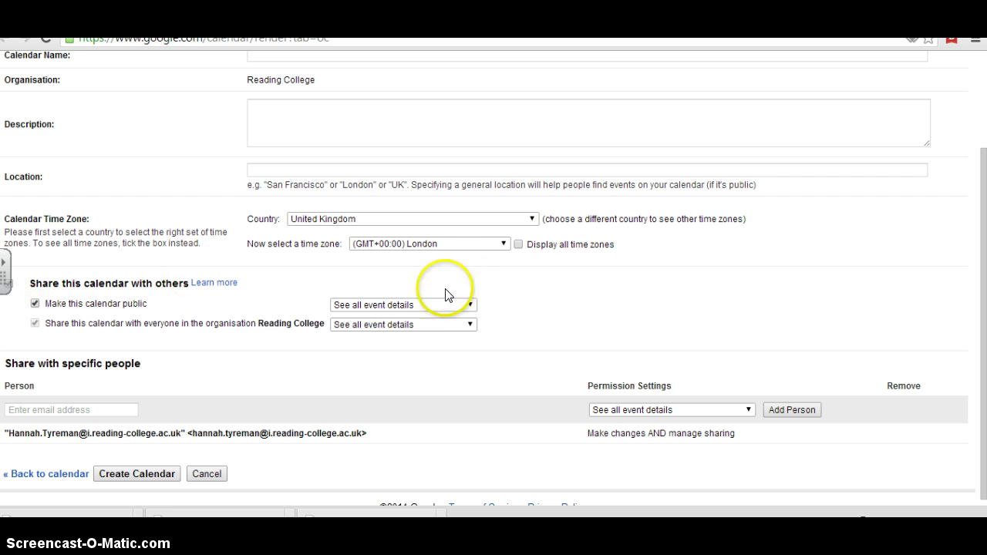
{"action": "left_click", "coordinate": [420, 305]}
{"action": "left_click", "coordinate": [420, 306]}
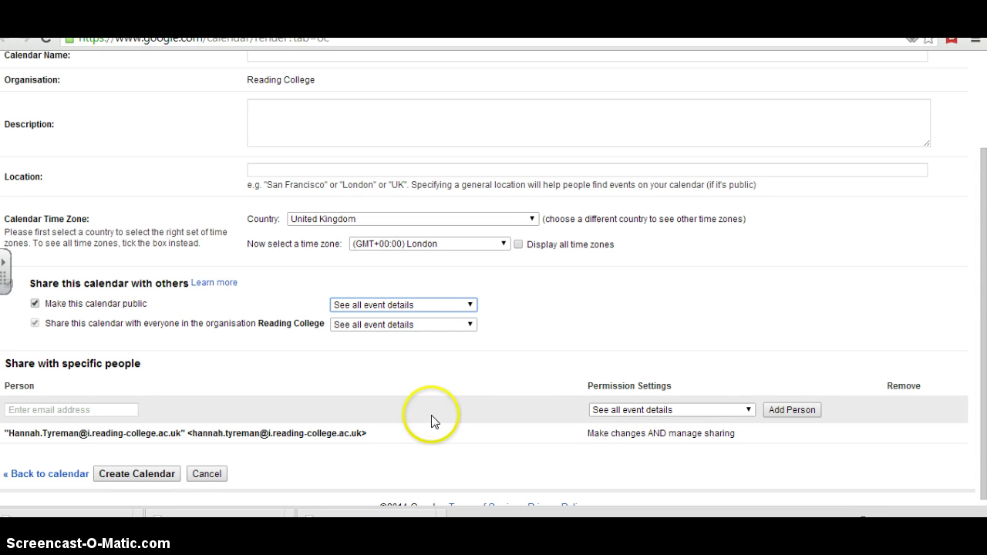
{"action": "left_click", "coordinate": [51, 410]}
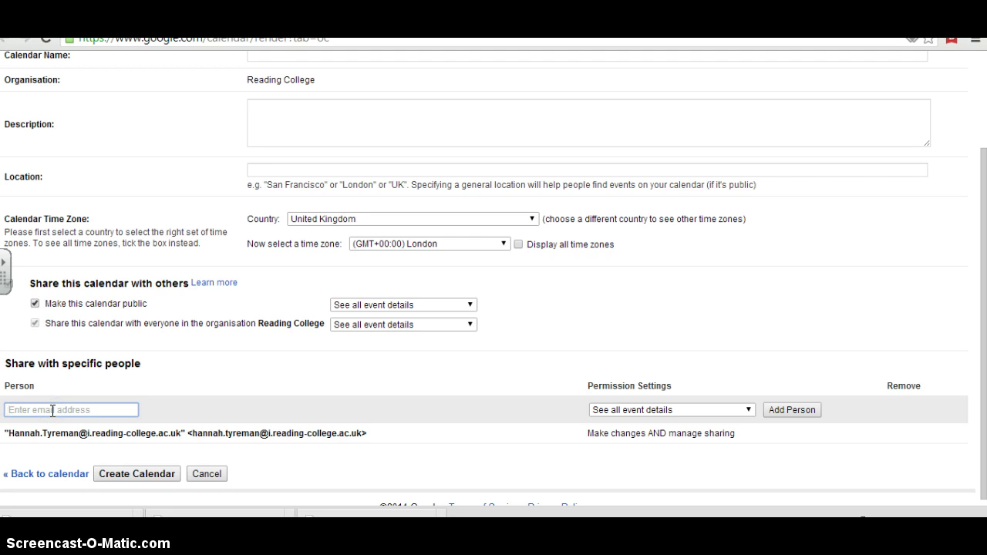
{"action": "left_click", "coordinate": [139, 474]}
- Return to the jswdak site in Google Sites and open its Home page for editing
{"action": "key", "text": "ctrl+Tab"}
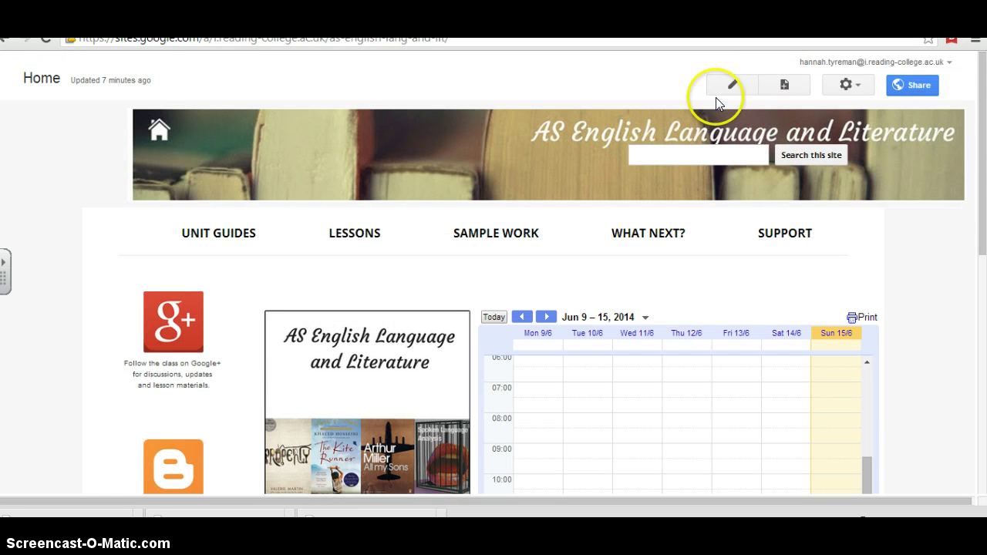
{"action": "key", "text": "ctrl+Tab"}
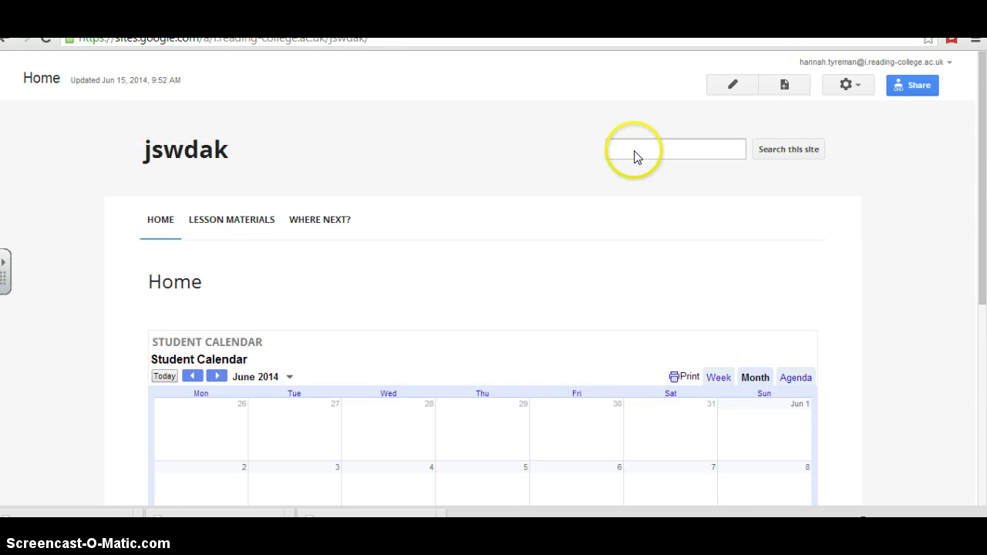
{"action": "left_click", "coordinate": [735, 86]}
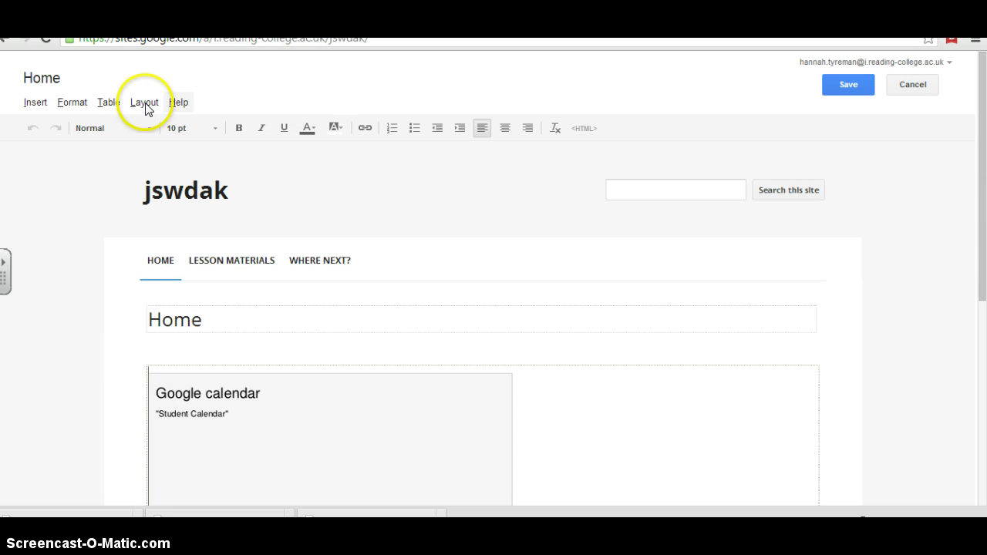
{"action": "left_click", "coordinate": [36, 106]}
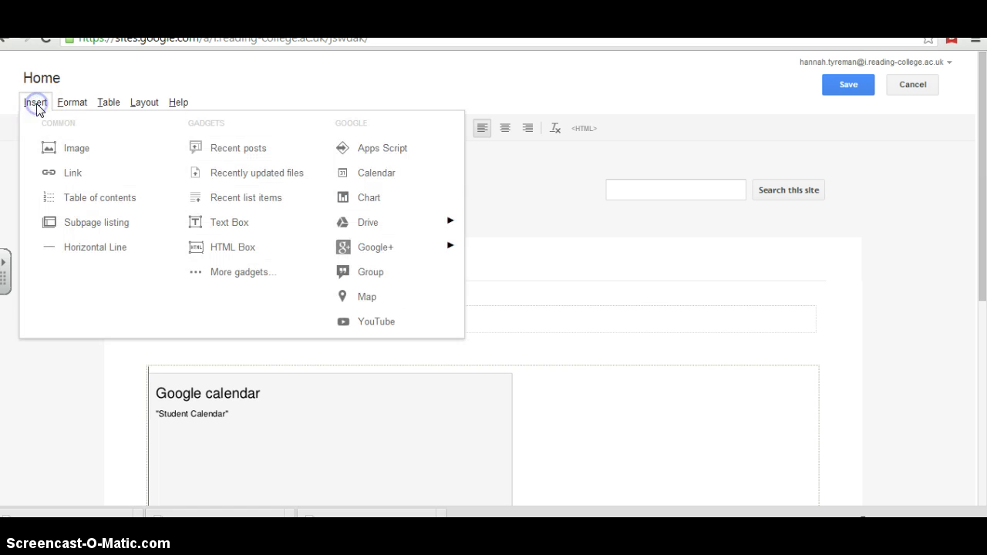
{"action": "left_click", "coordinate": [391, 180]}
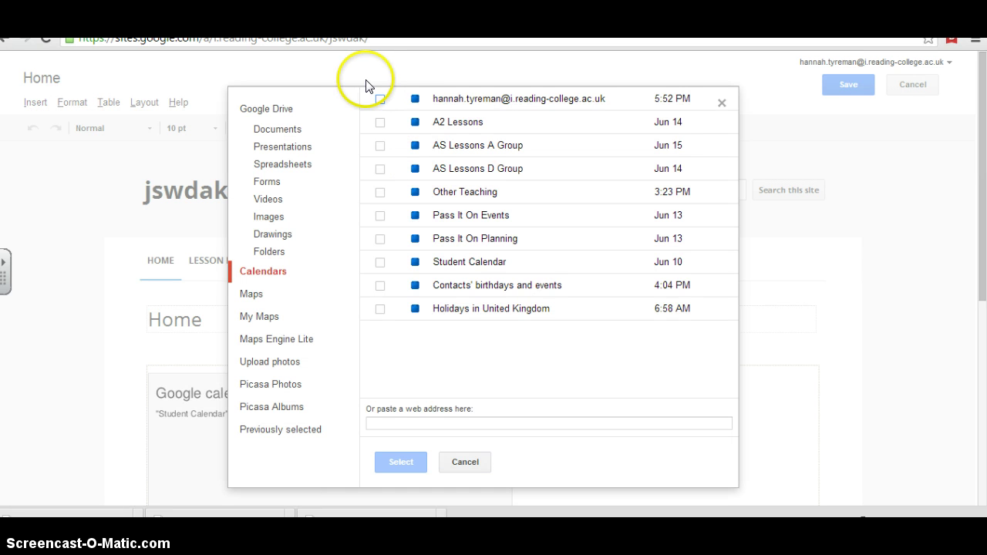
{"action": "left_click", "coordinate": [380, 262]}
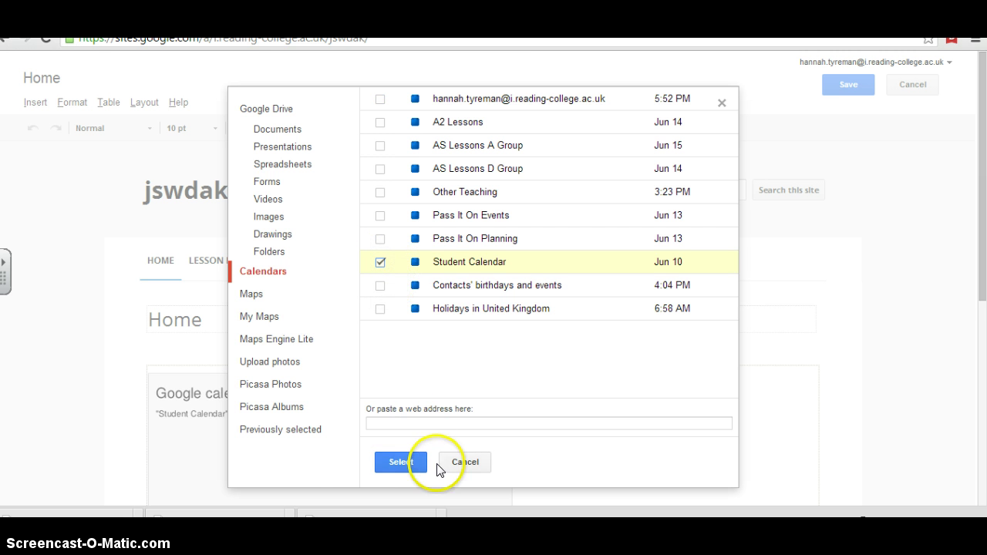
{"action": "left_click", "coordinate": [400, 462]}
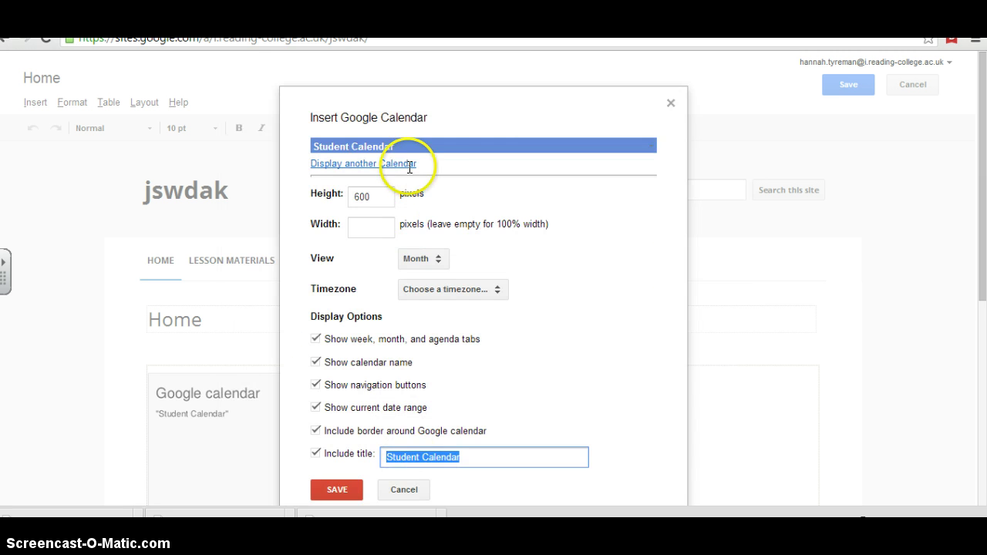
{"action": "left_click", "coordinate": [400, 490]}
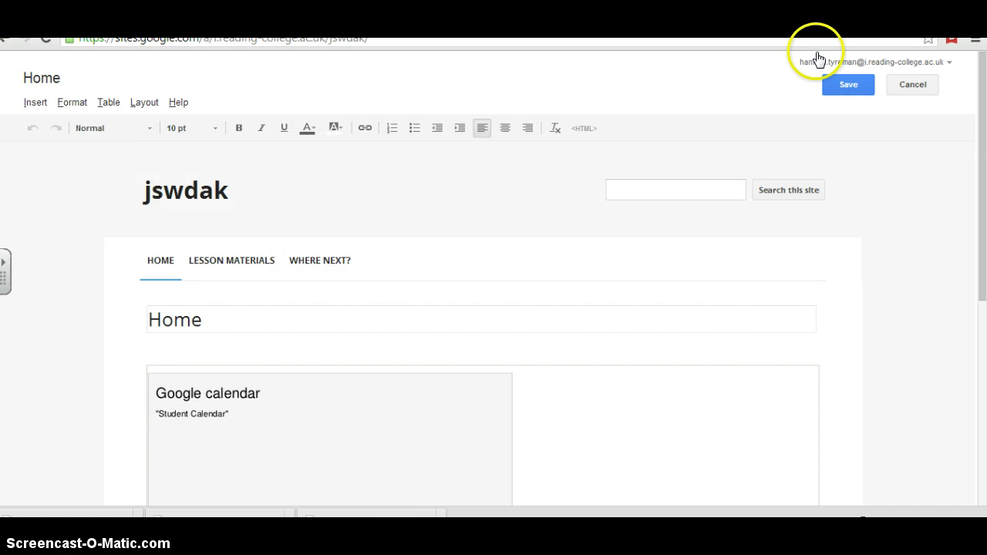
- Save the Home page with the embedded Student Calendar
{"action": "left_click", "coordinate": [844, 83]}
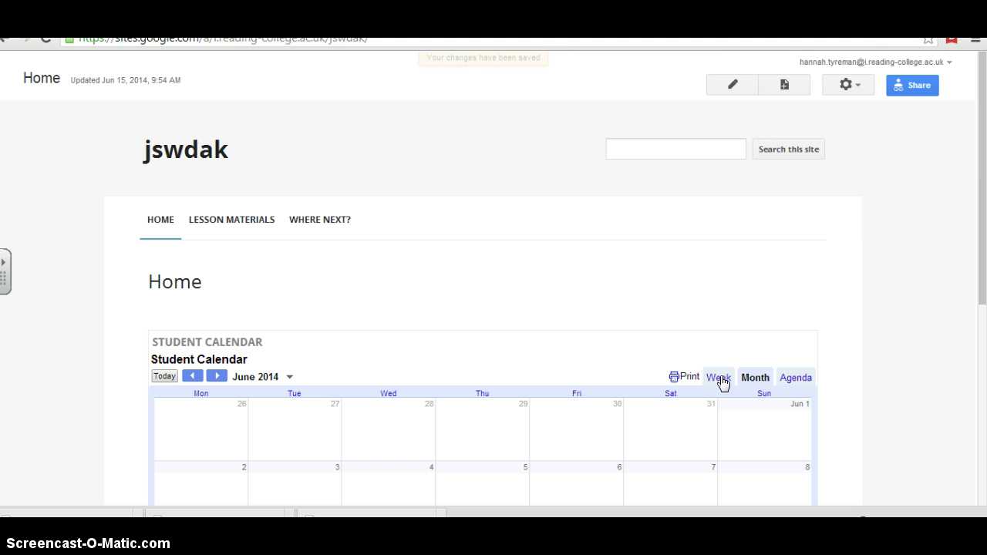
- Reopen the Home page for editing, shrink the embedded Student Calendar with a smaller pixel height and width, and save the page
{"action": "left_click", "coordinate": [731, 85]}
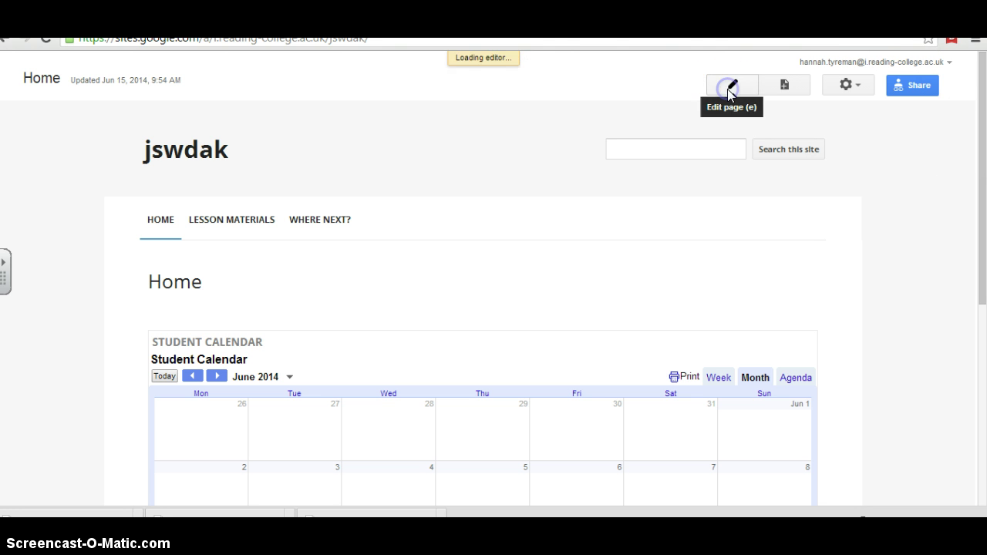
{"action": "left_click", "coordinate": [308, 412]}
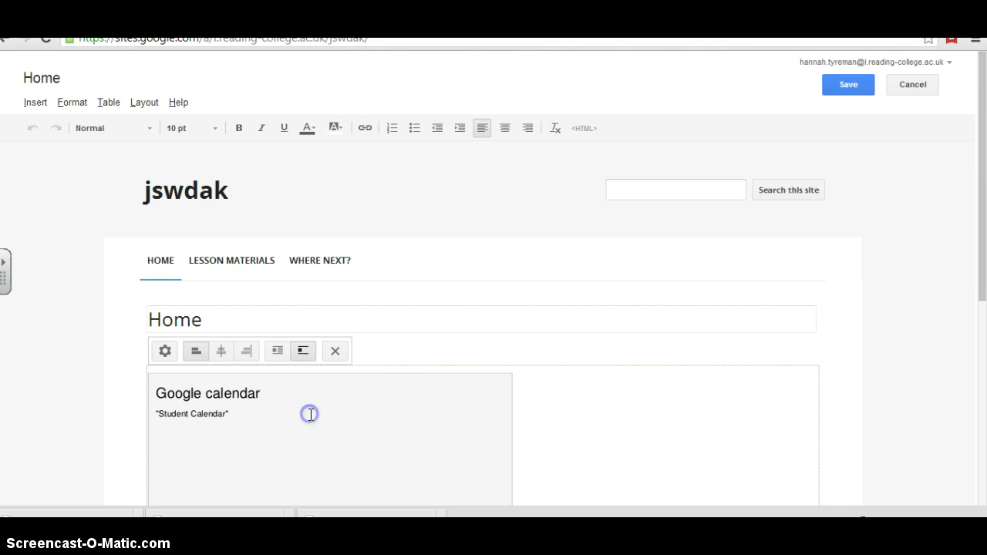
{"action": "left_click", "coordinate": [165, 351]}
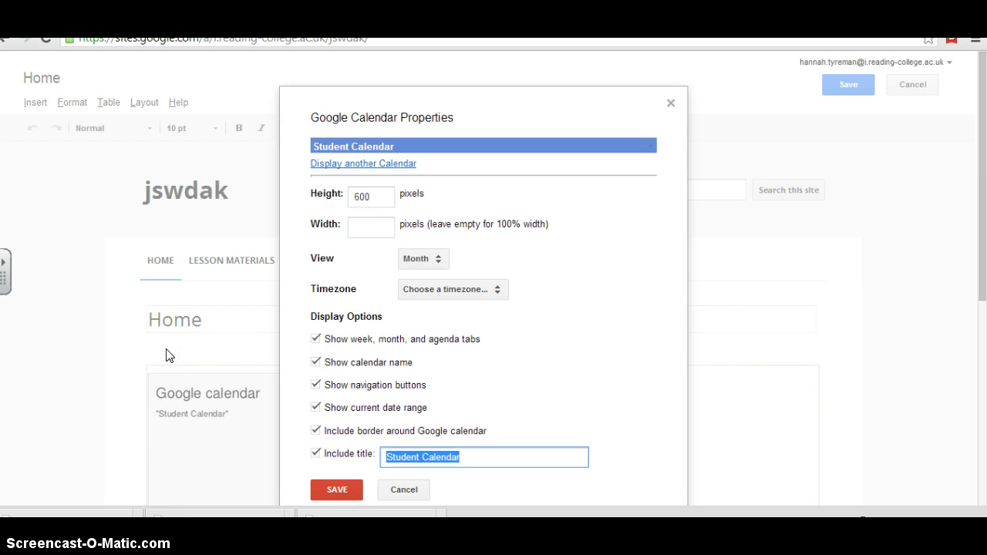
{"action": "left_click", "coordinate": [373, 199]}
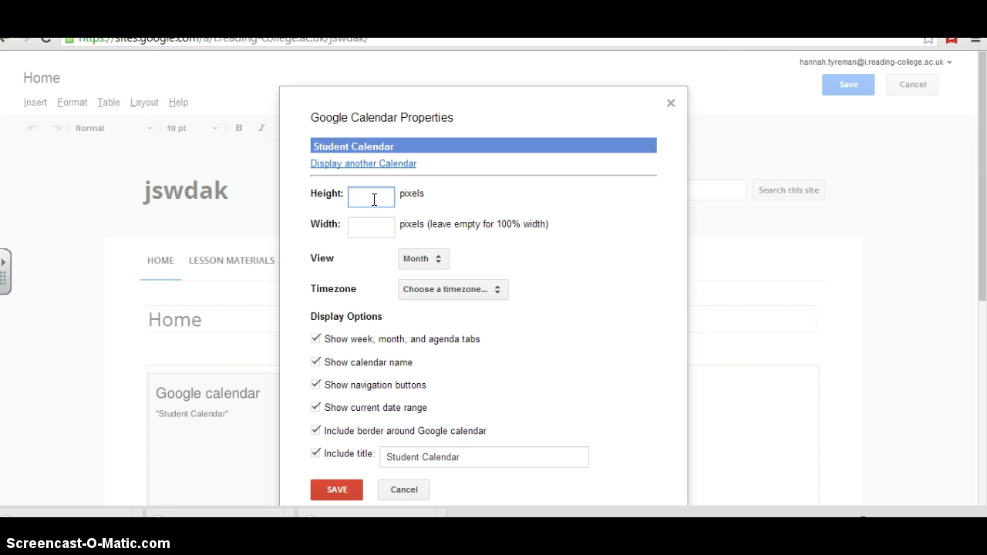
{"action": "left_click", "coordinate": [367, 229]}
{"action": "left_click", "coordinate": [337, 490]}
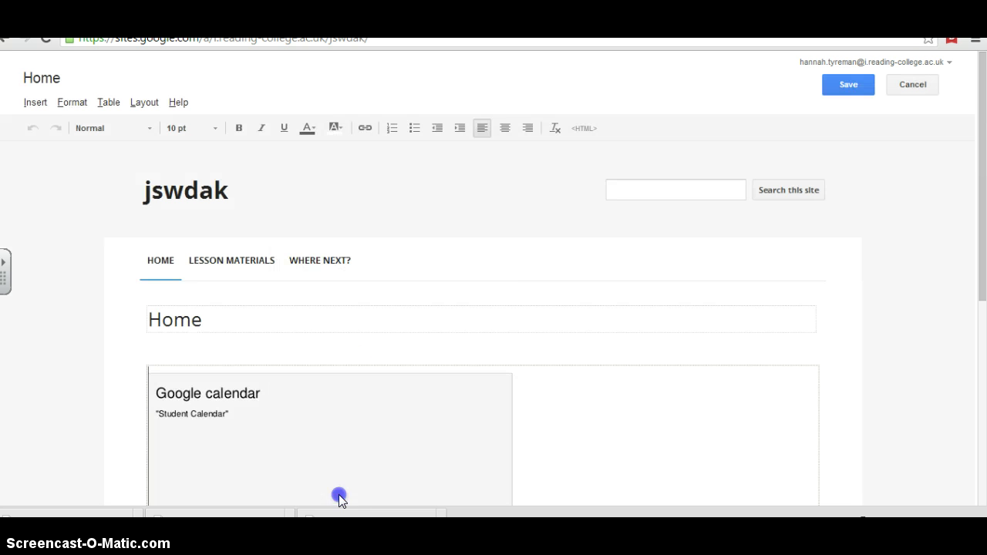
{"action": "left_click", "coordinate": [832, 91]}
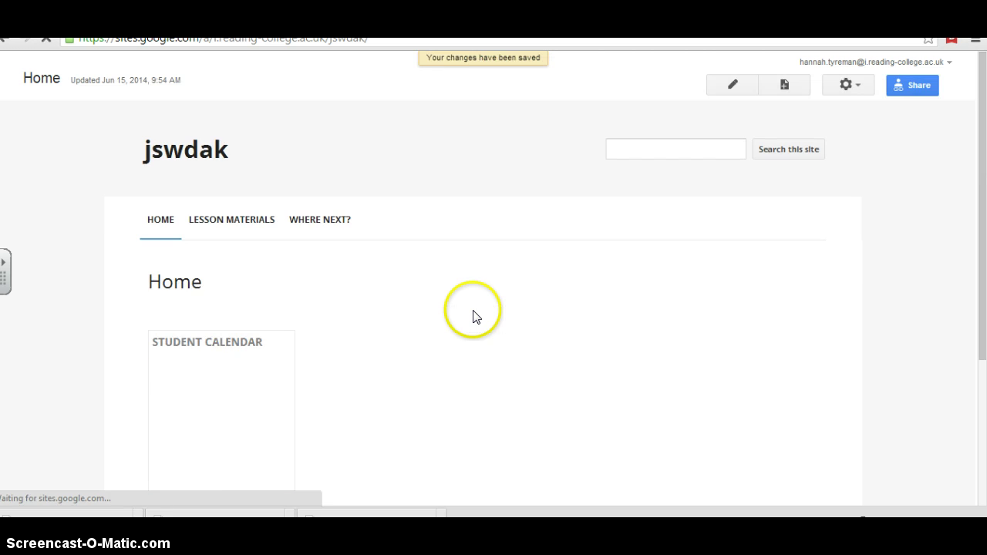
{"action": "left_click_drag", "start_coordinate": [983, 224], "coordinate": [982, 328]}
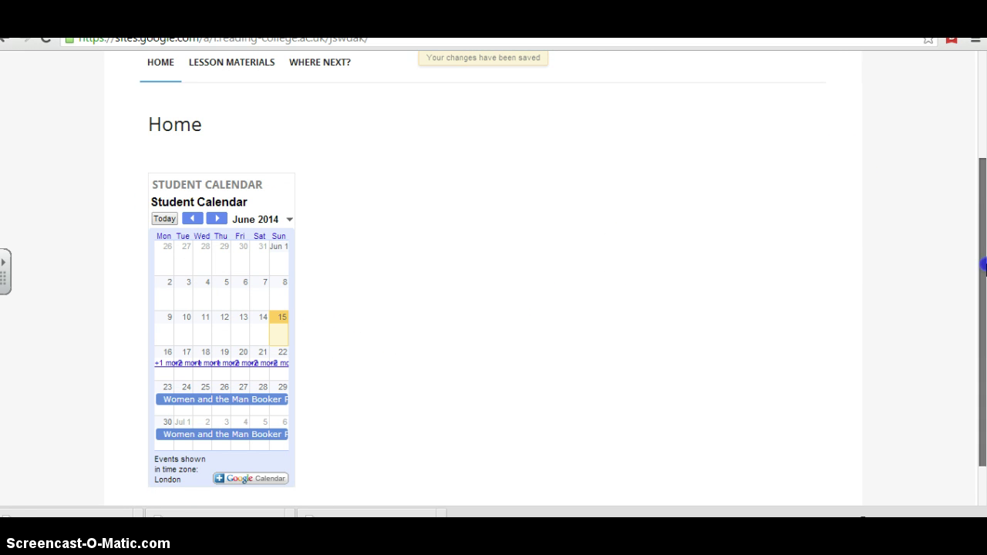
{"action": "left_click_drag", "start_coordinate": [982, 309], "coordinate": [981, 202]}
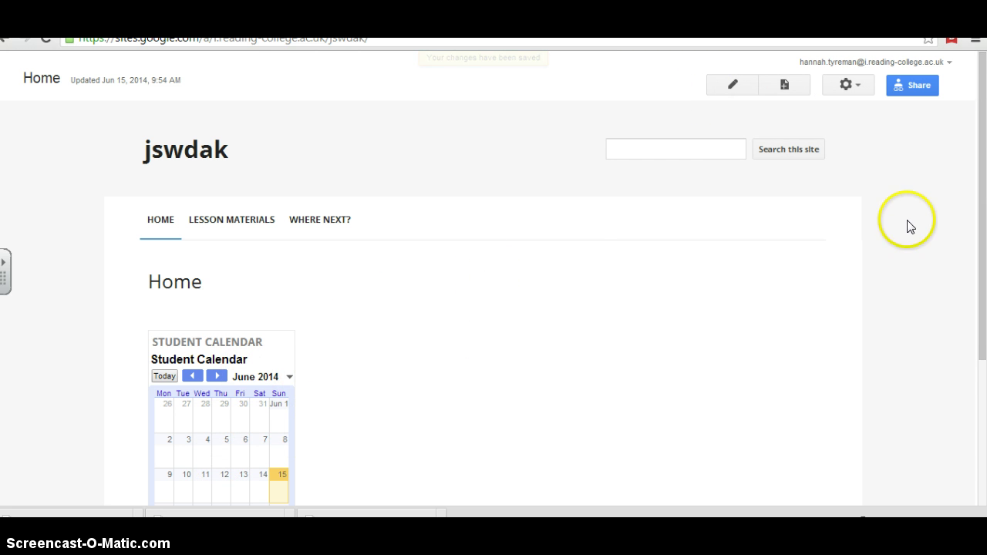
{"action": "mouse_move", "coordinate": [980, 165]}
{"action": "left_mouse_down"}
{"action": "mouse_move", "coordinate": [983, 266]}
{"action": "mouse_move", "coordinate": [983, 171]}
{"action": "left_mouse_up"}
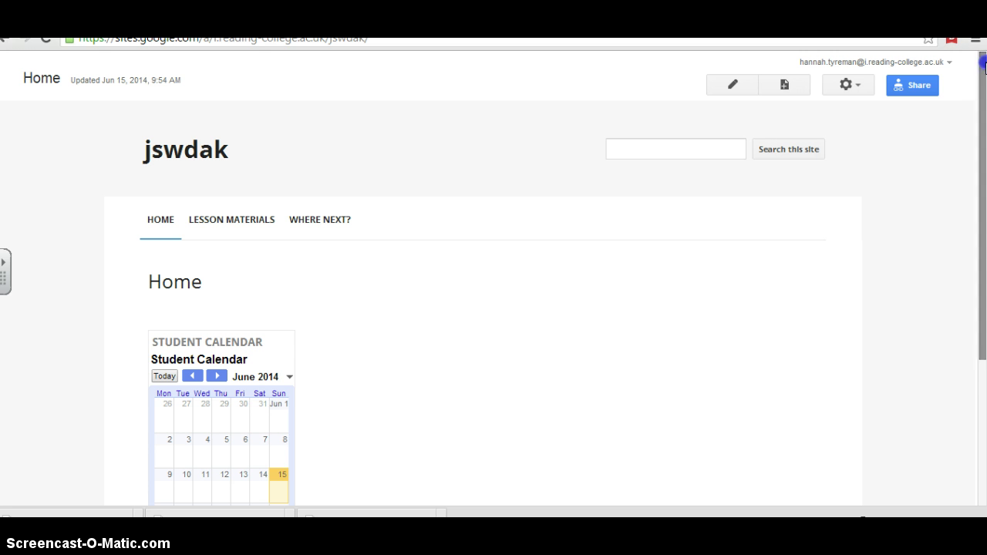